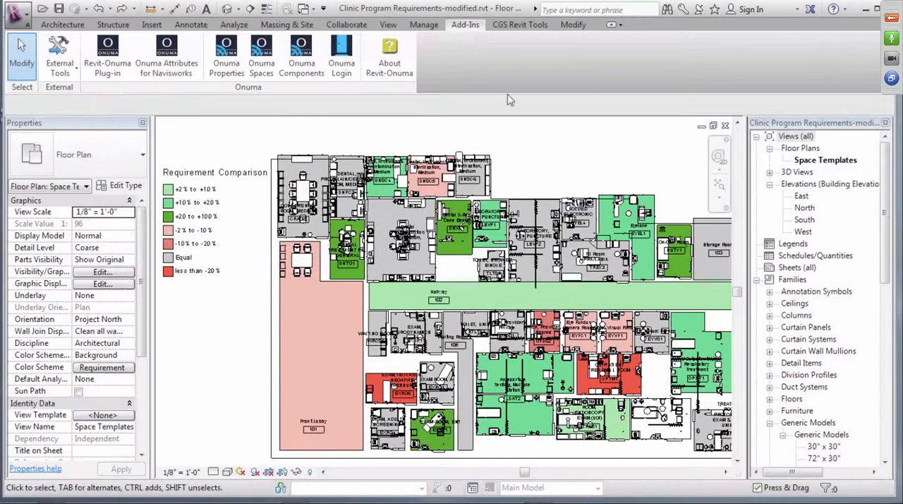
Open the Revit vs. Onuma Spaces comparison and review the model and Onuma area differences per room
click(341, 63)
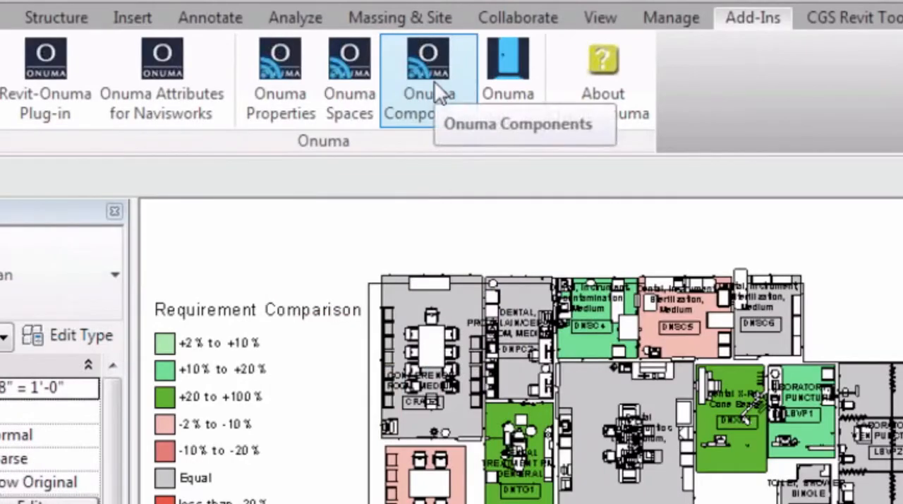
click(347, 86)
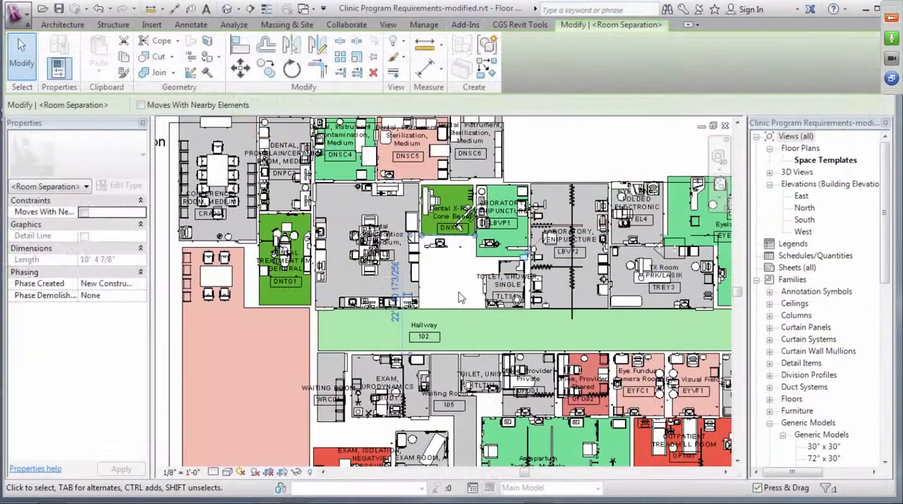
key(Escape)
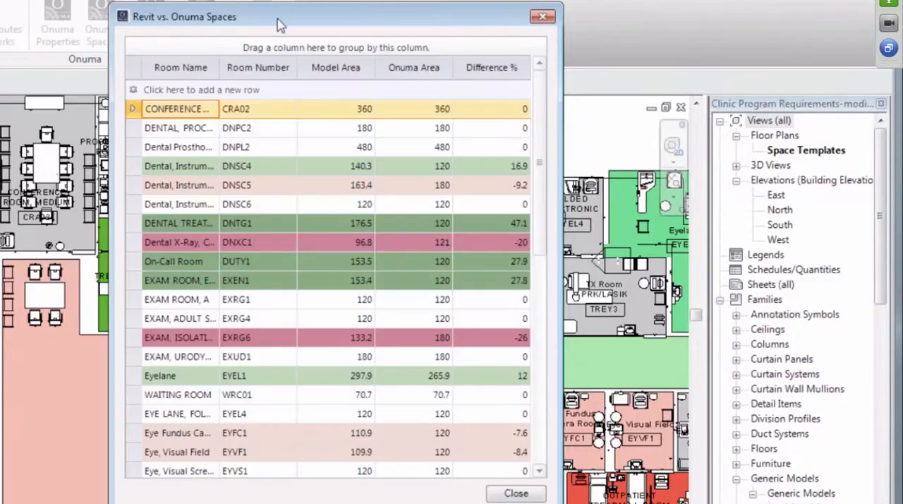
drag(281, 25, 620, 42)
drag(572, 23, 571, 24)
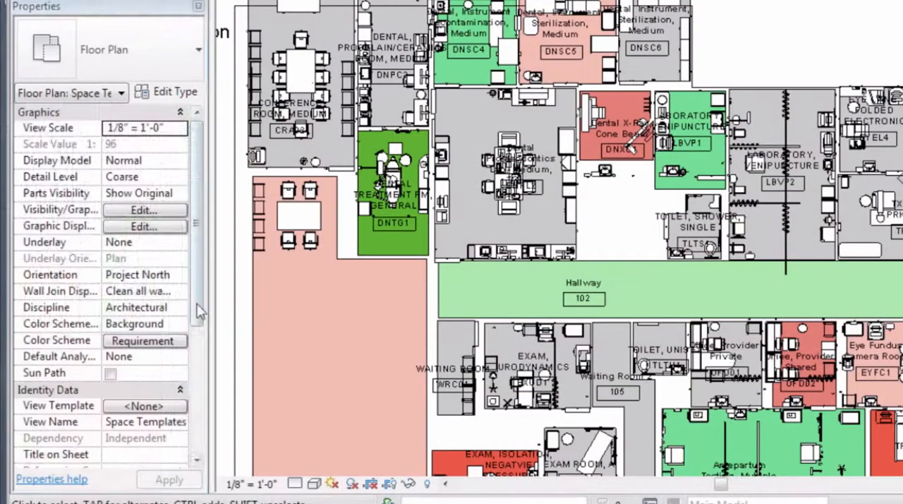
Select the Dental Prosthodontics Lab room and check the available options of its Space Comparison parameter, keeping Equal
drag(198, 302, 204, 459)
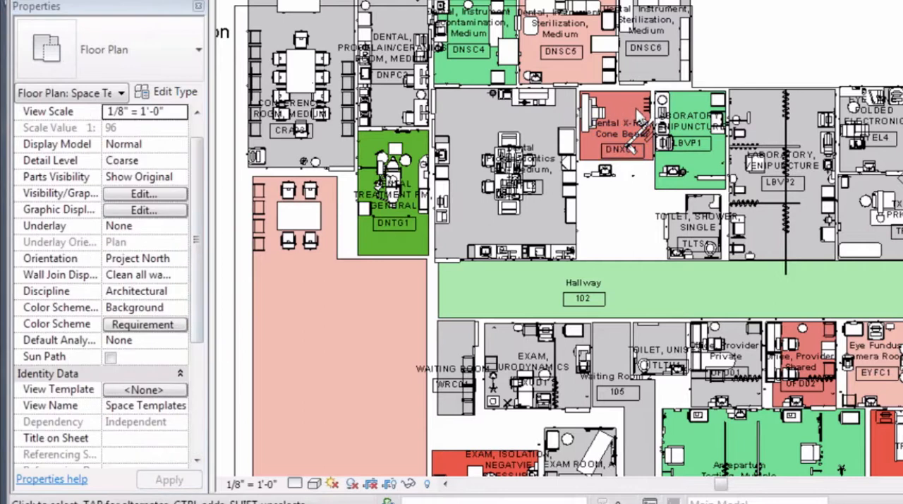
click(480, 137)
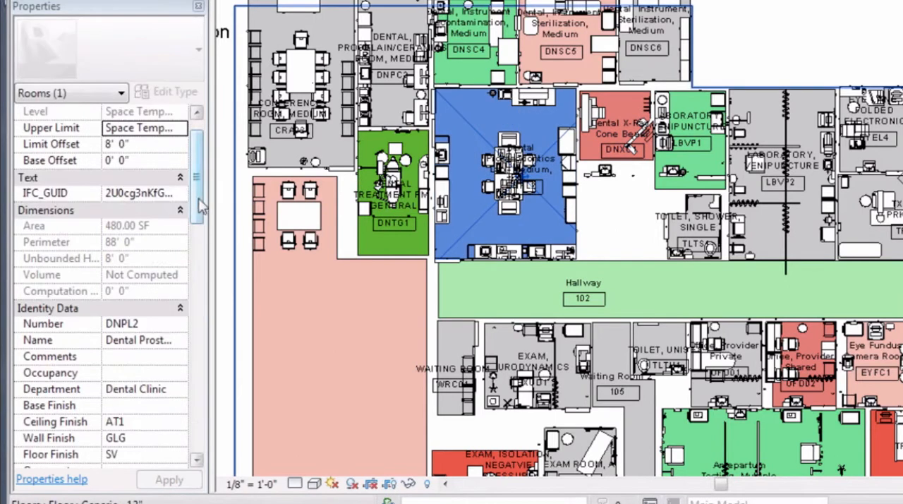
drag(198, 201, 215, 455)
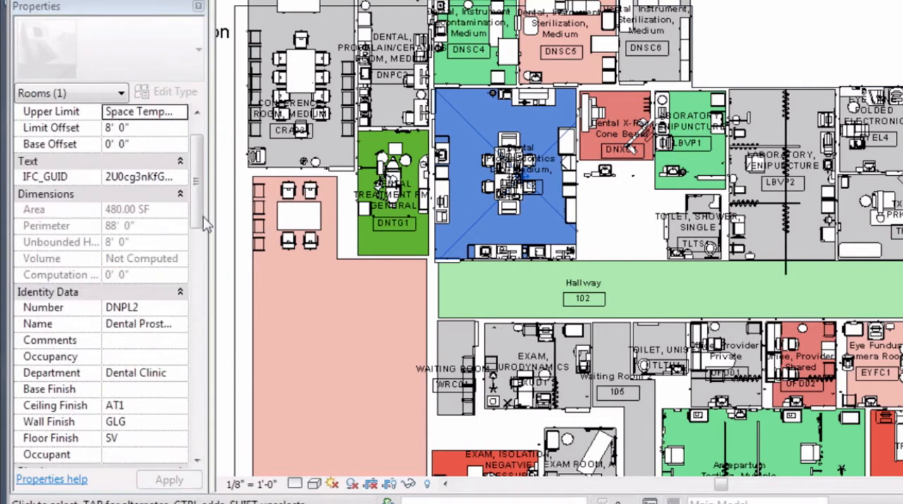
click(197, 455)
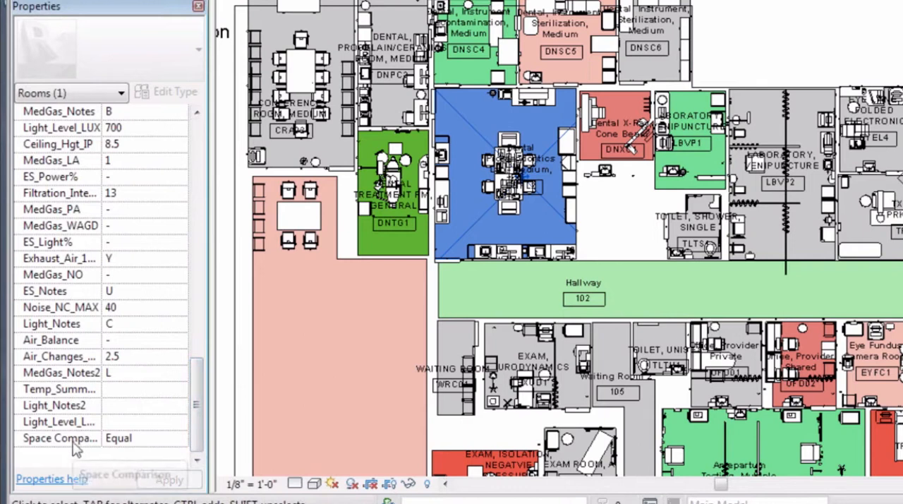
click(117, 438)
click(180, 438)
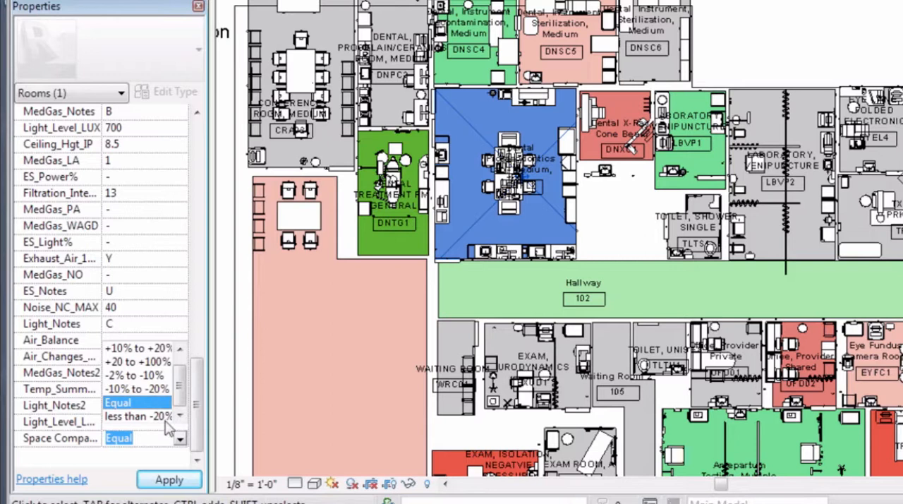
click(168, 478)
click(167, 478)
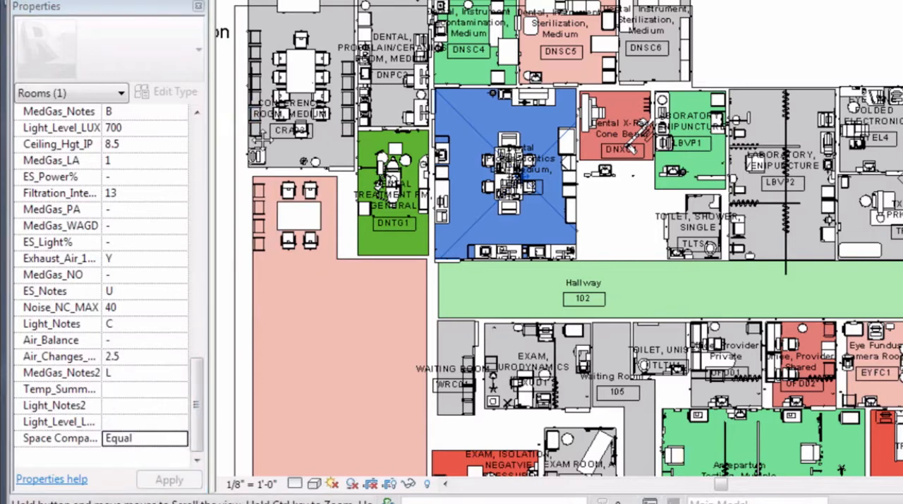
Open the Revit vs. Onuma Components comparison and look through the list for mismatched components
middle_drag(236, 136, 477, 164)
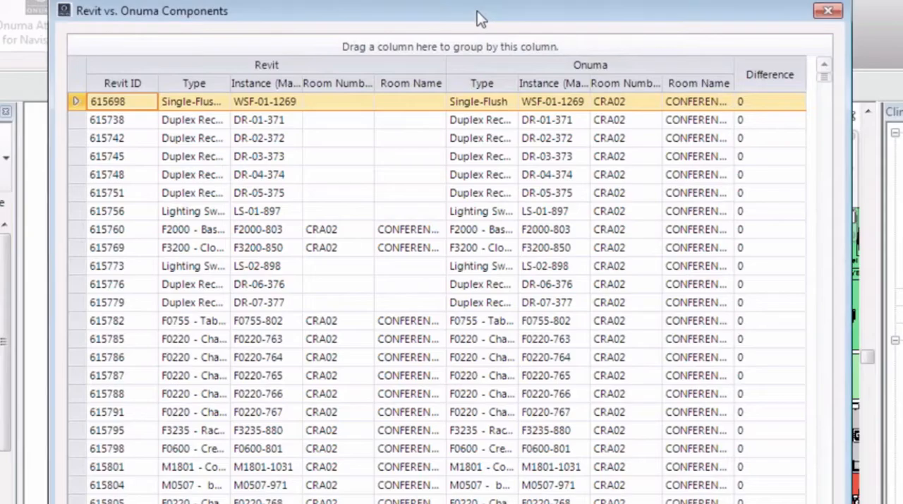
drag(479, 18, 645, 5)
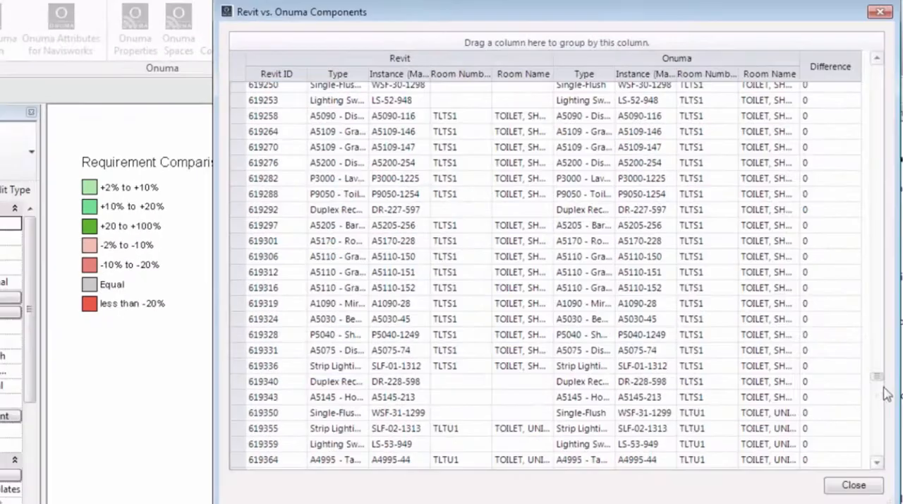
scroll(875, 423, down, 10)
scroll(848, 426, up, 4)
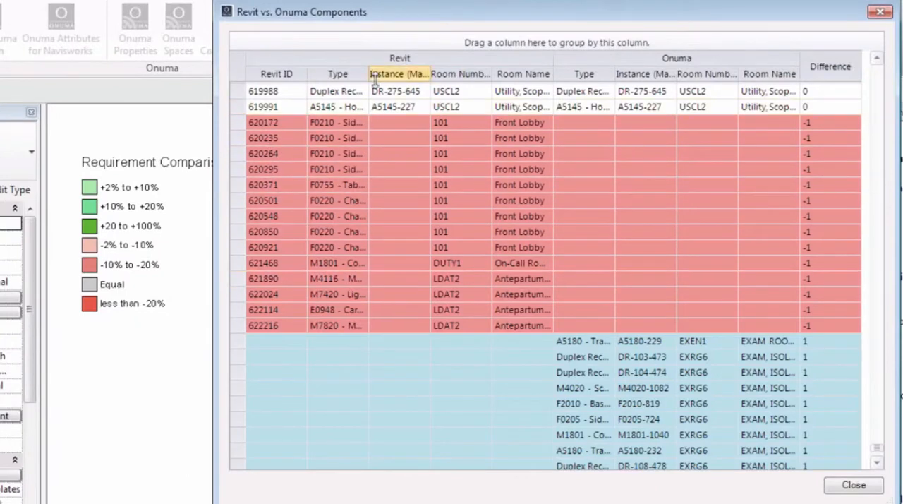
Adjust the widths of the Revit and Onuma Type columns to read the component names in the mismatched rows
drag(368, 73, 504, 88)
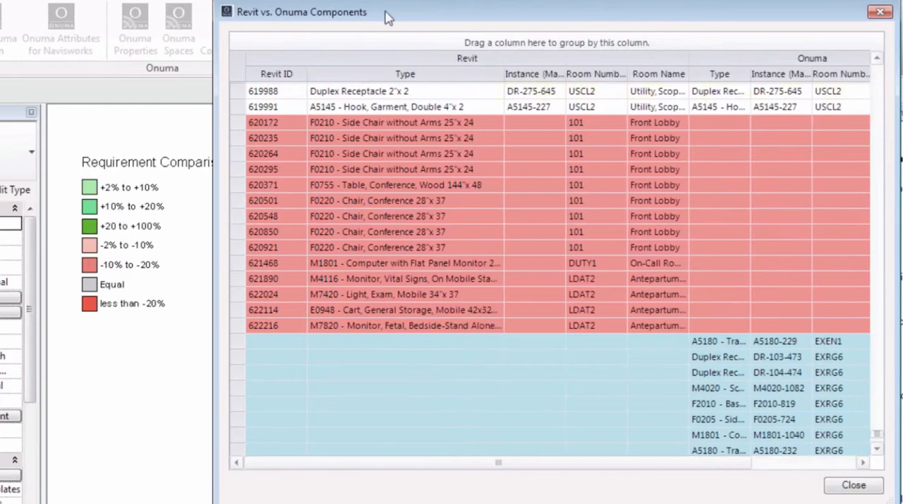
click(780, 253)
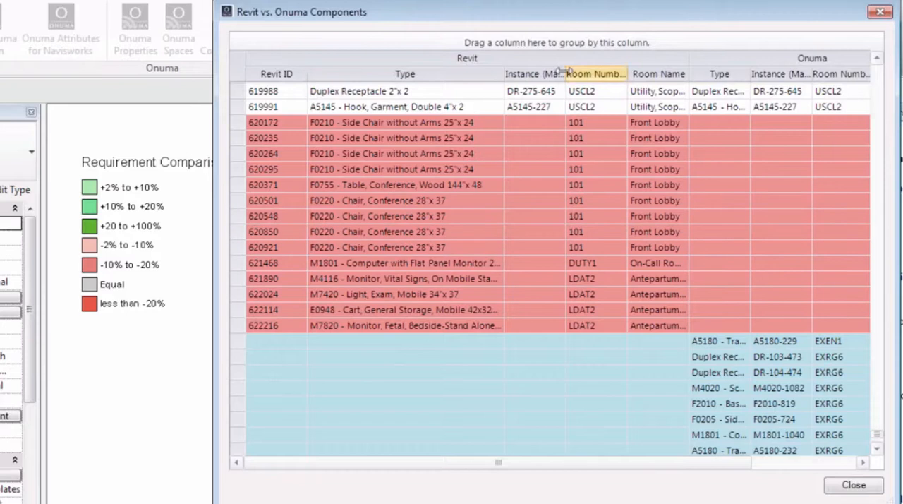
drag(505, 77, 381, 87)
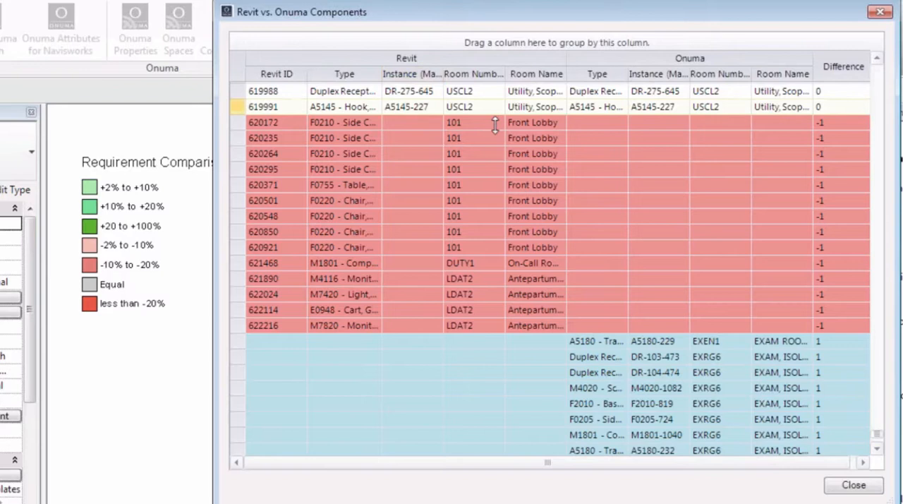
drag(876, 432, 876, 434)
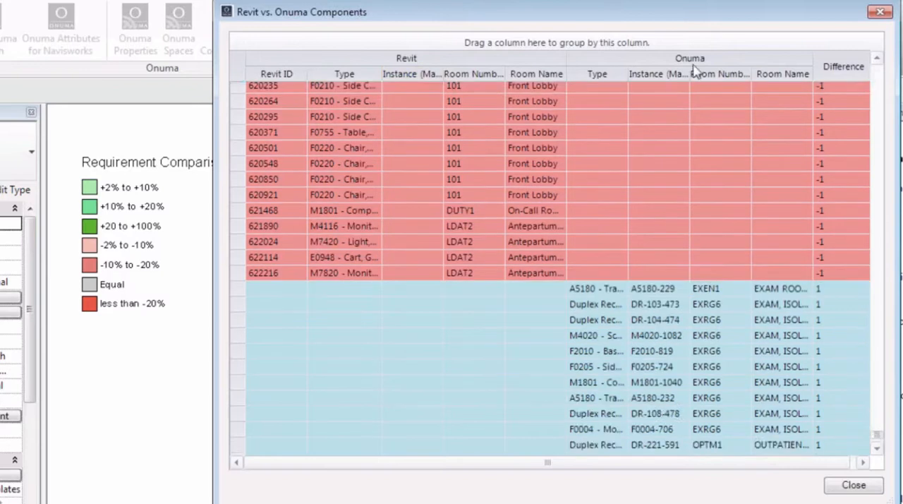
drag(691, 77, 749, 84)
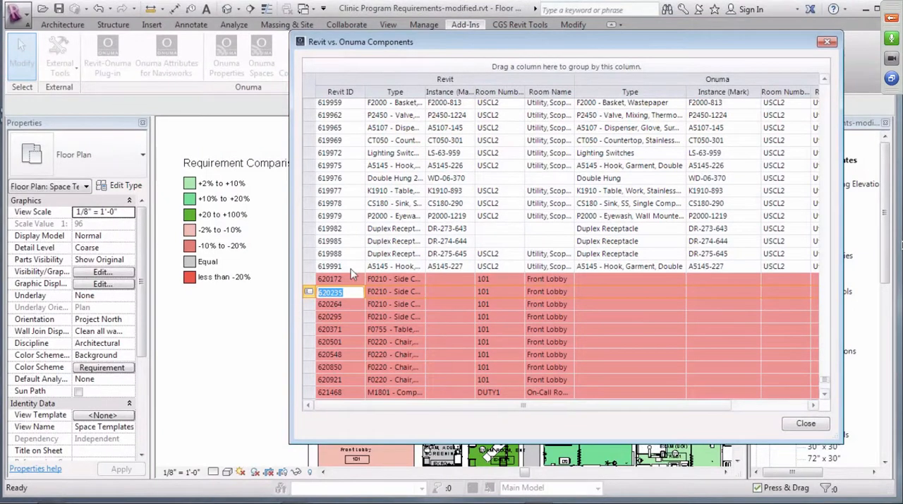
Close the components comparison and use Select Elements by ID to show and select element 620235 on the floor plan
click(827, 43)
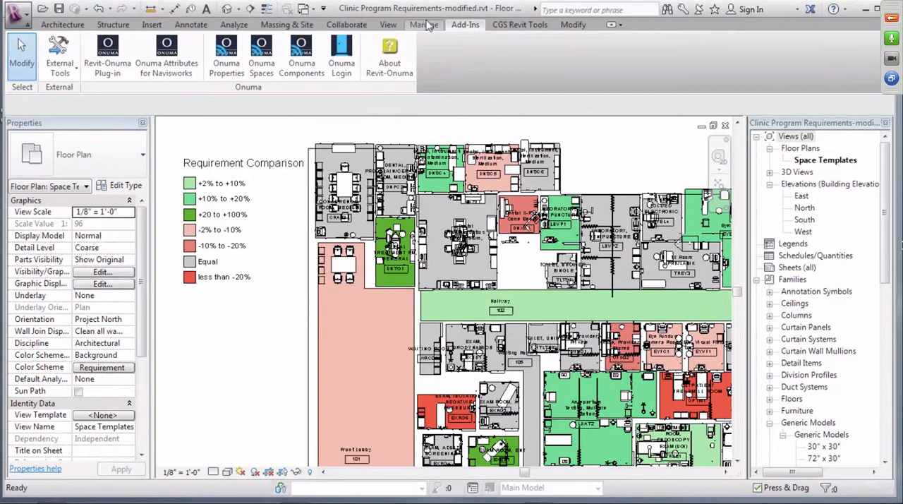
click(426, 25)
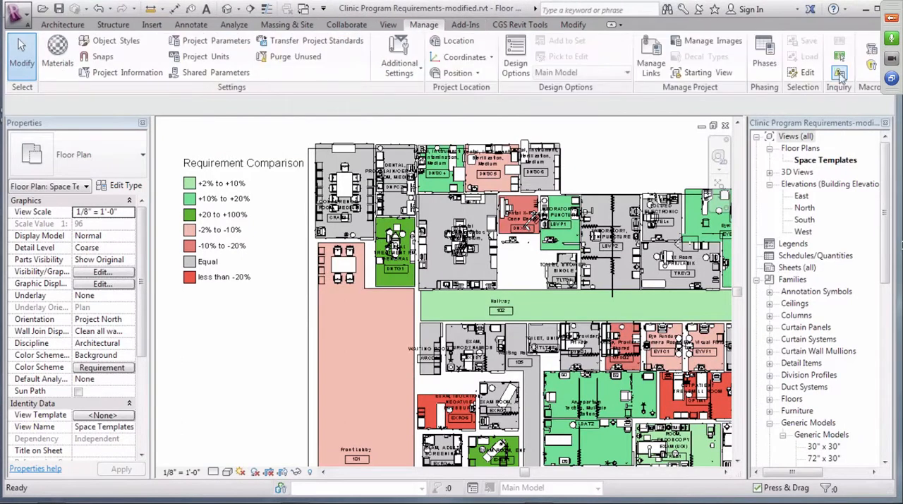
click(842, 73)
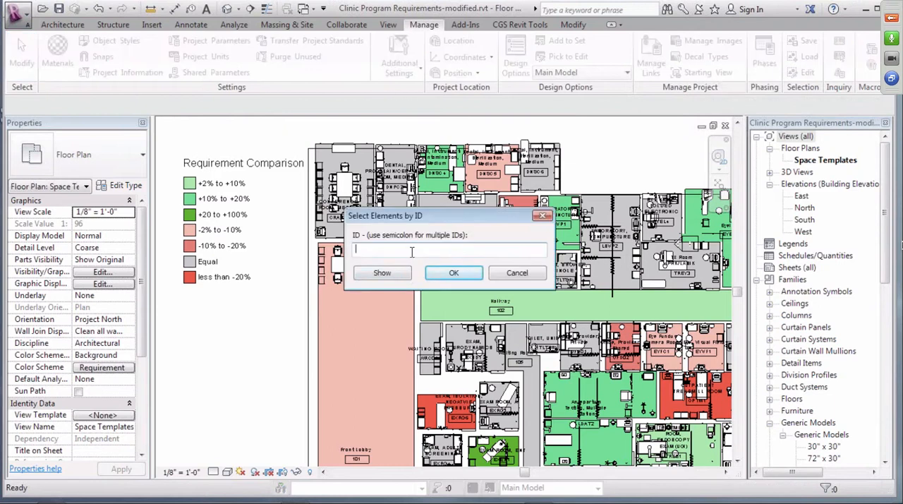
text(620235)
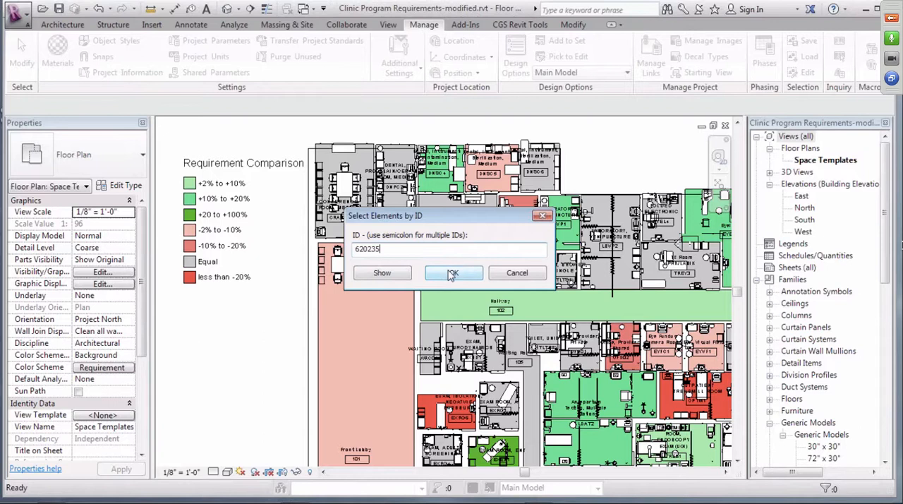
click(382, 273)
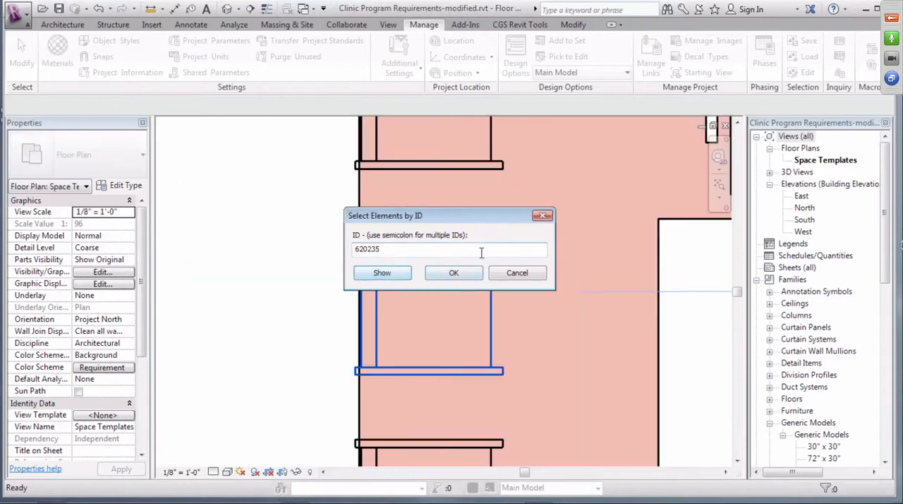
click(457, 276)
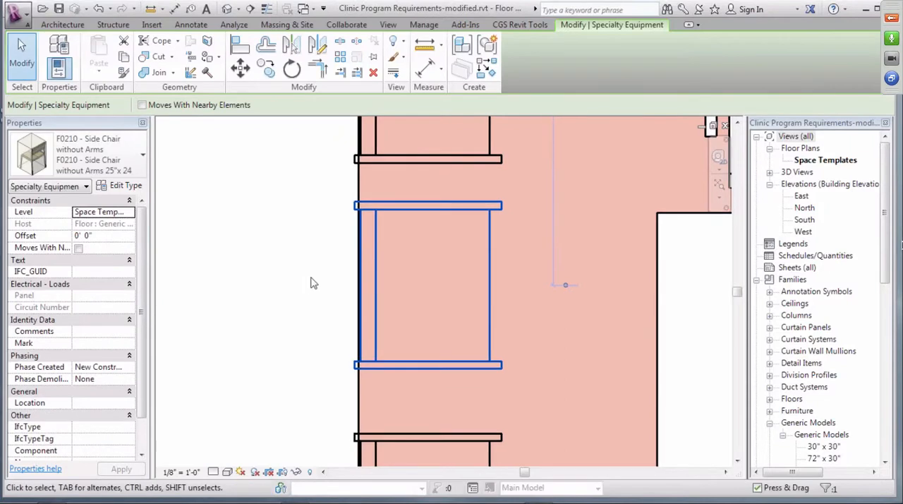
scroll(314, 282, down, 5)
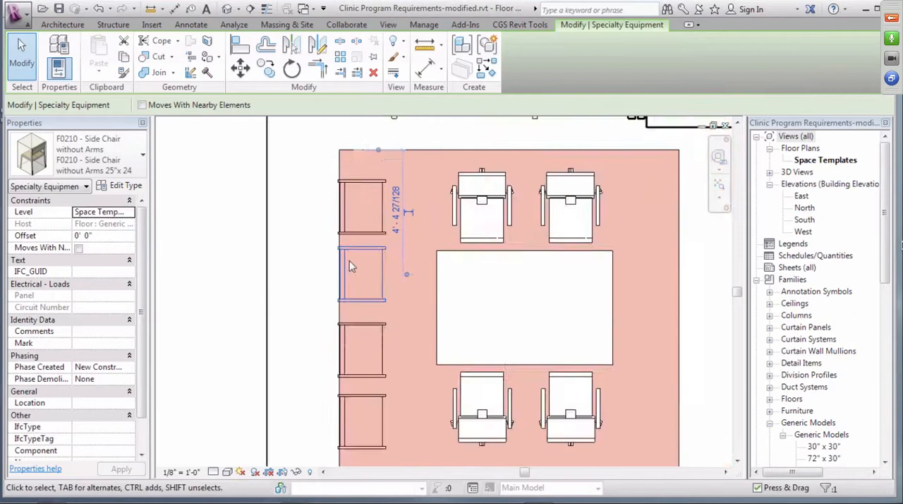
scroll(351, 266, down, 3)
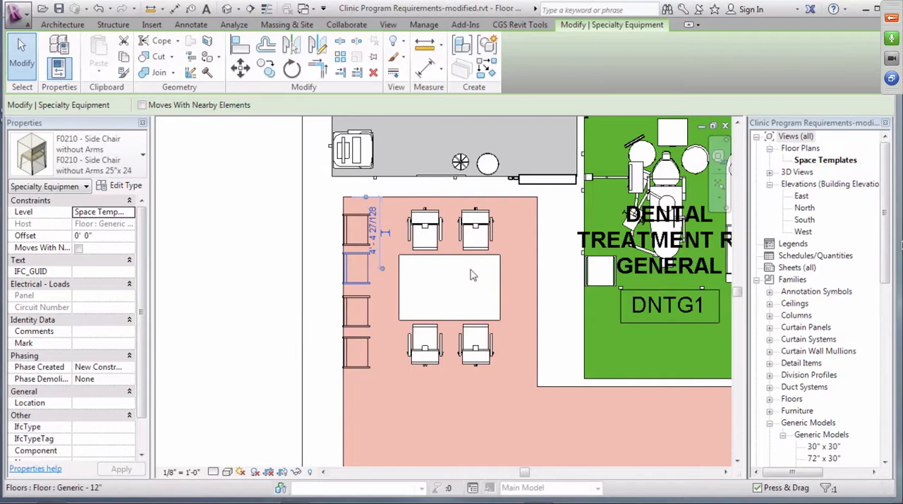
scroll(296, 337, down, 2)
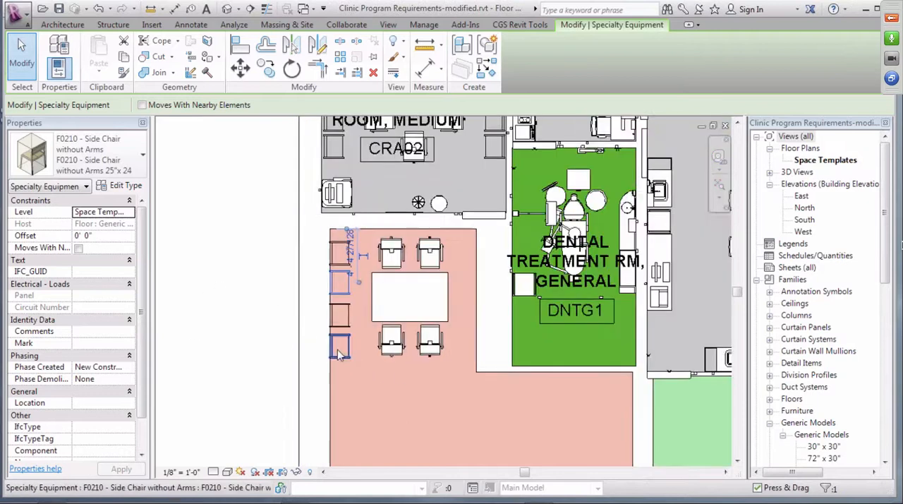
scroll(421, 361, down, 3)
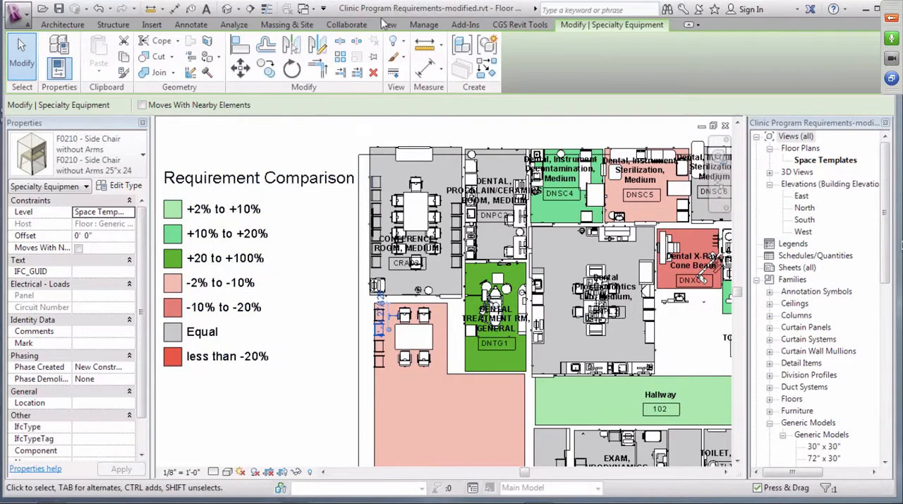
Move the fume hood in the Dental Prosthodontics Lab upward along the wall, away from the adjacent cabinet, and deselect it
click(465, 24)
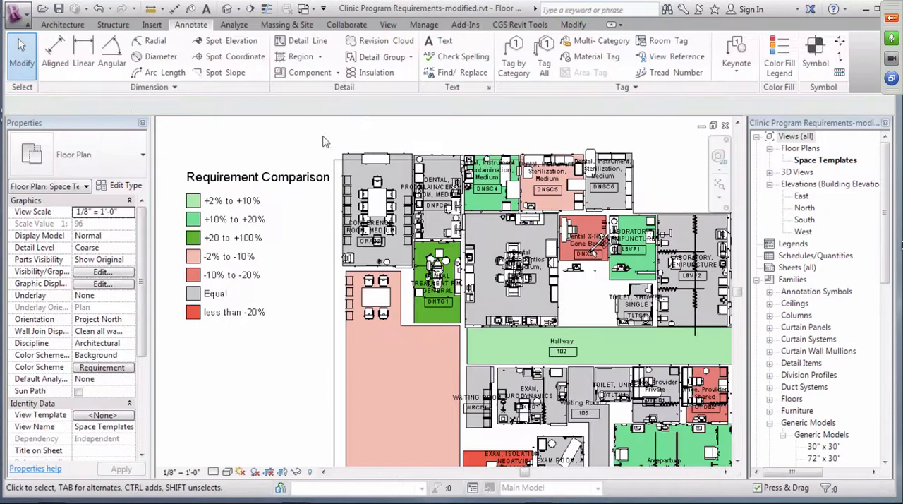
scroll(509, 255, up, 2)
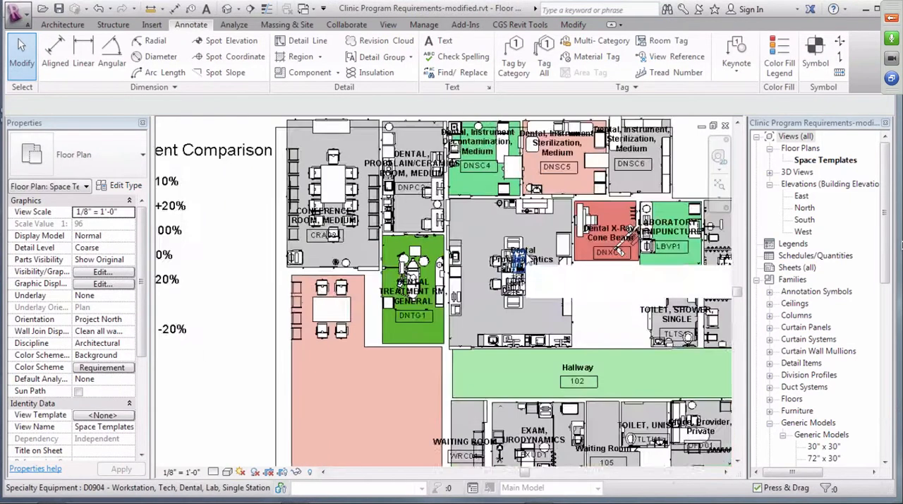
scroll(521, 254, up, 4)
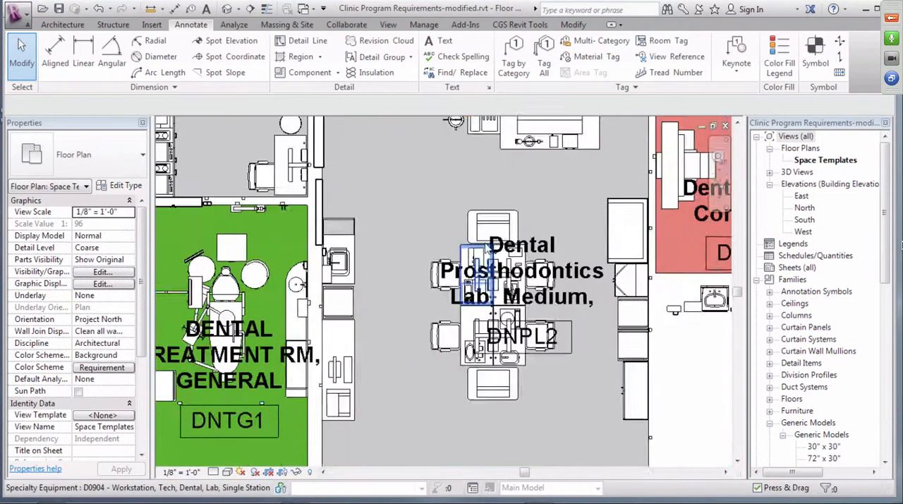
scroll(487, 250, up, 2)
drag(653, 196, 649, 161)
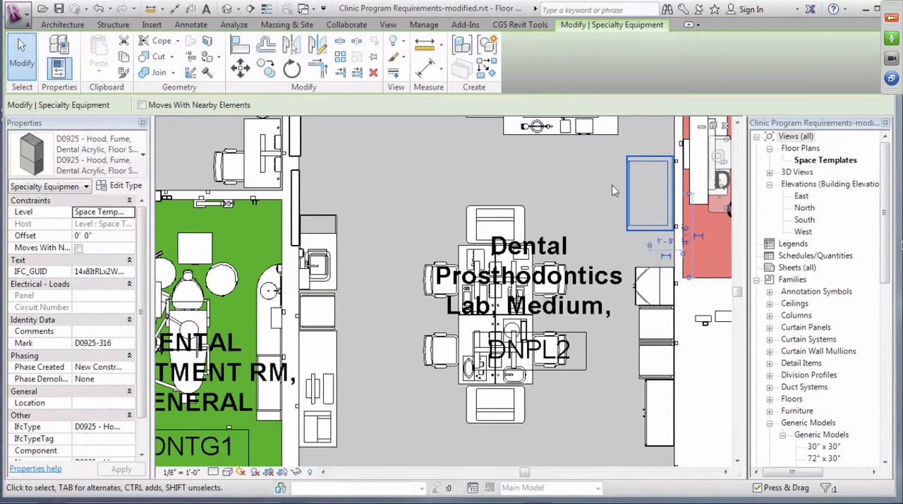
click(608, 213)
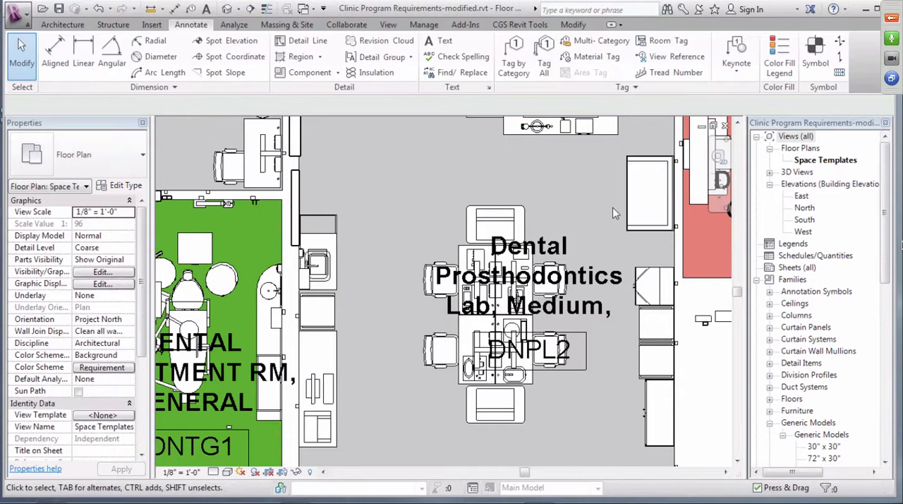
Inspect the properties of the mobile storage cart, then select the computer printer in the Dental Prosthodontics Lab
scroll(613, 213, down, 5)
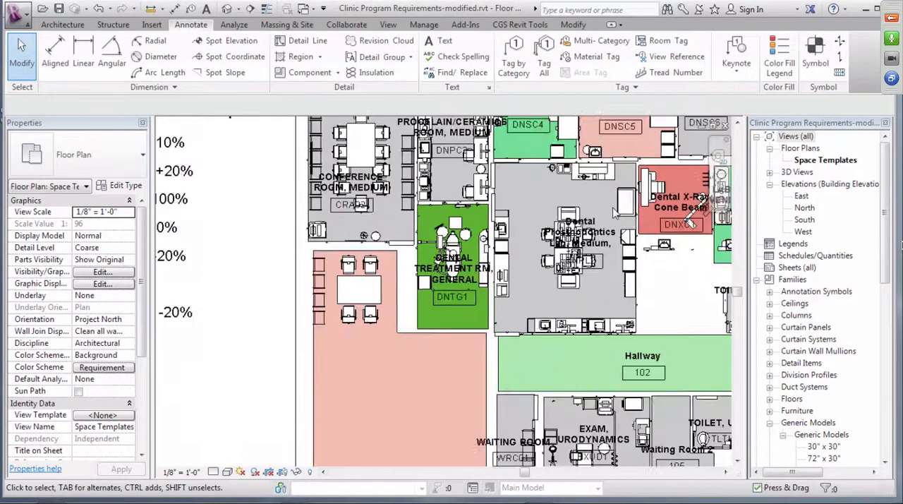
scroll(296, 311, down, 2)
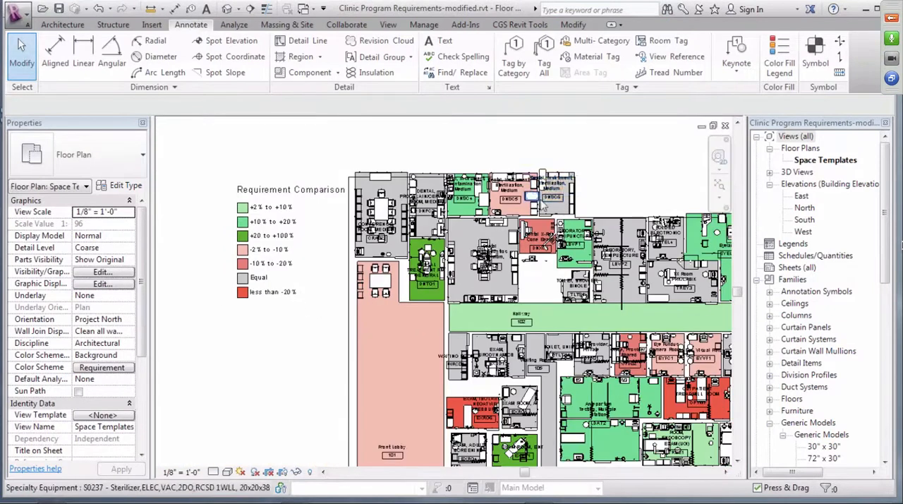
scroll(607, 213, up, 3)
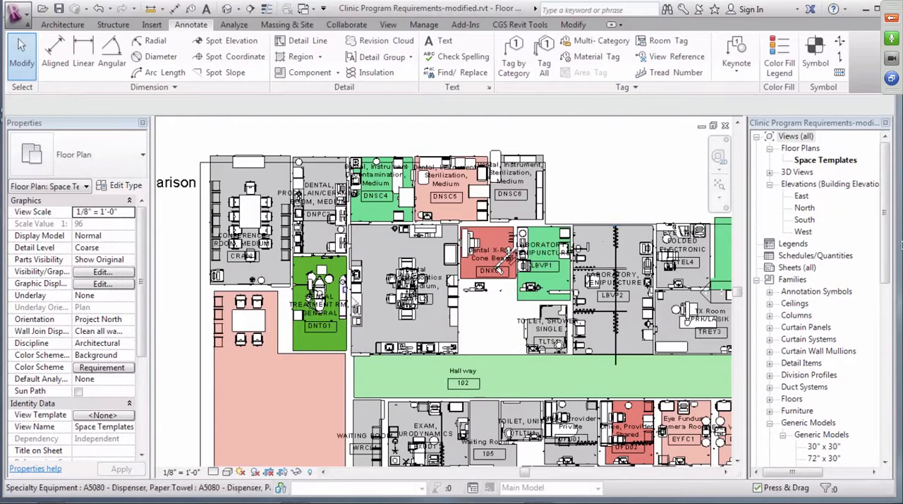
scroll(377, 313, up, 1)
scroll(379, 307, up, 2)
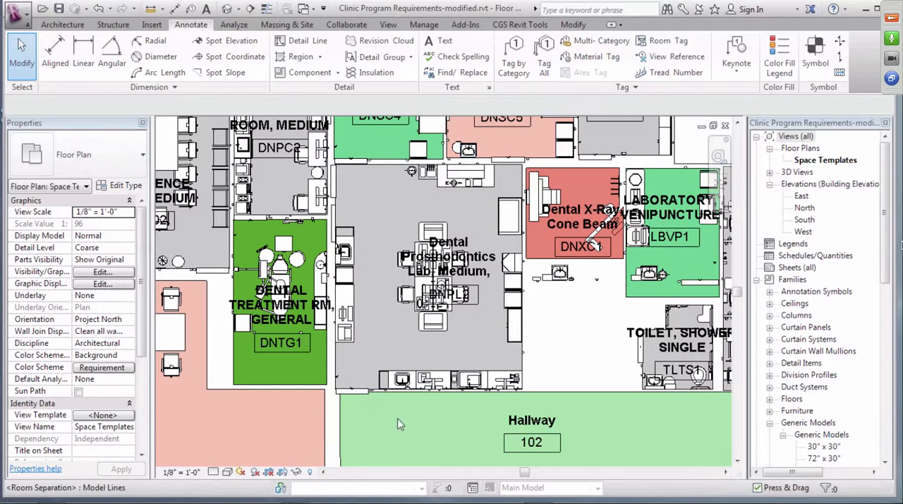
click(355, 289)
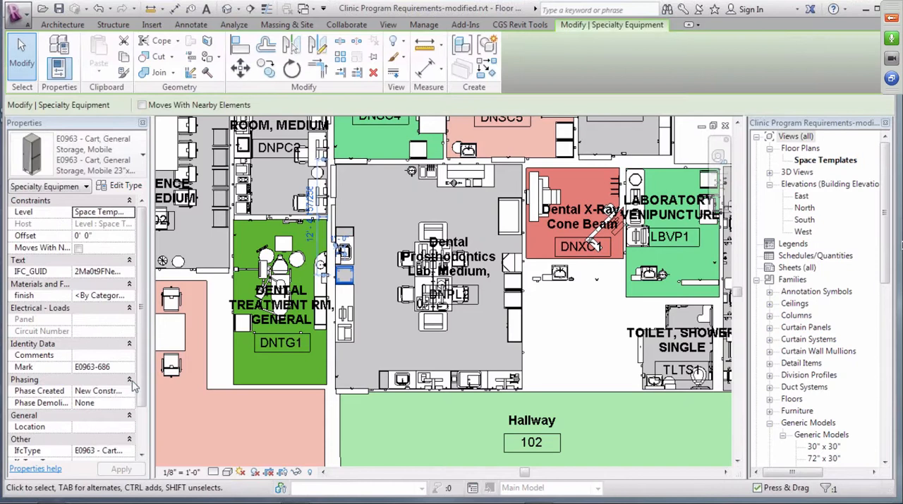
scroll(141, 393, down, 2)
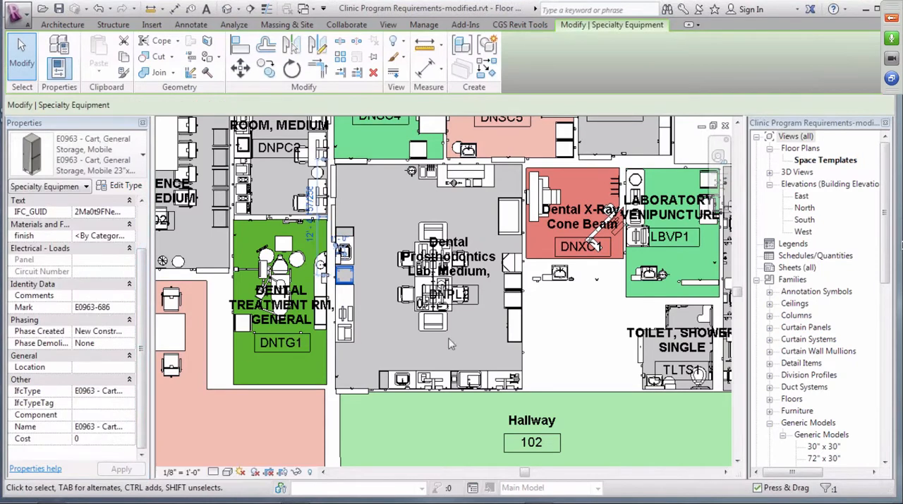
click(351, 340)
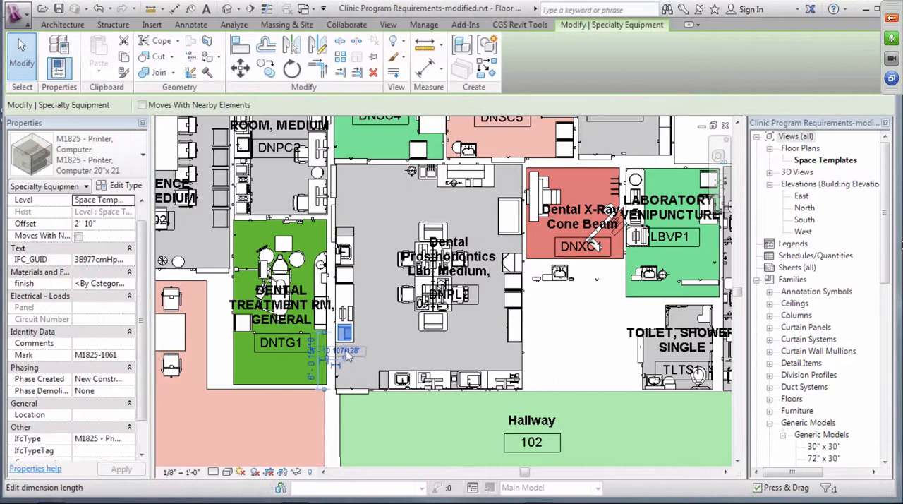